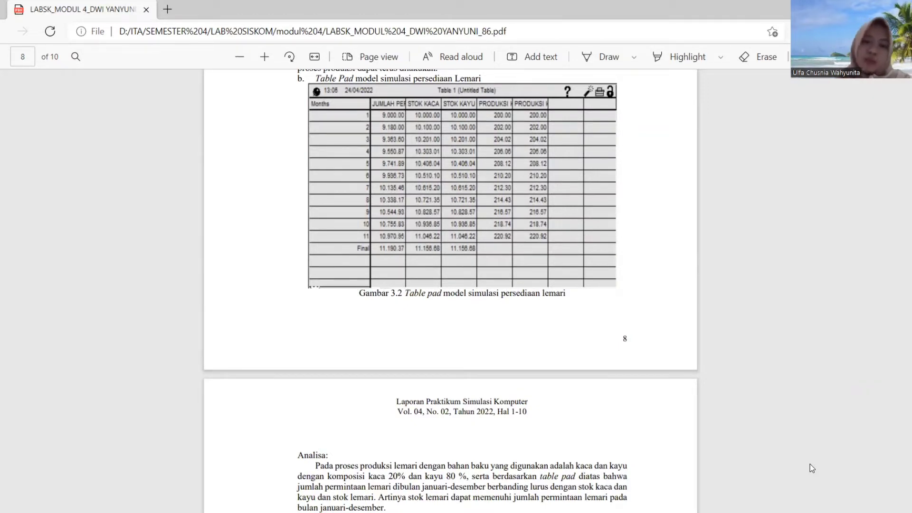
Step: Read on past the table pad to the report's analysis and conclusion sections
{"action": "scroll", "coordinate": [810, 464], "scroll_direction": "down", "scroll_amount": 5}
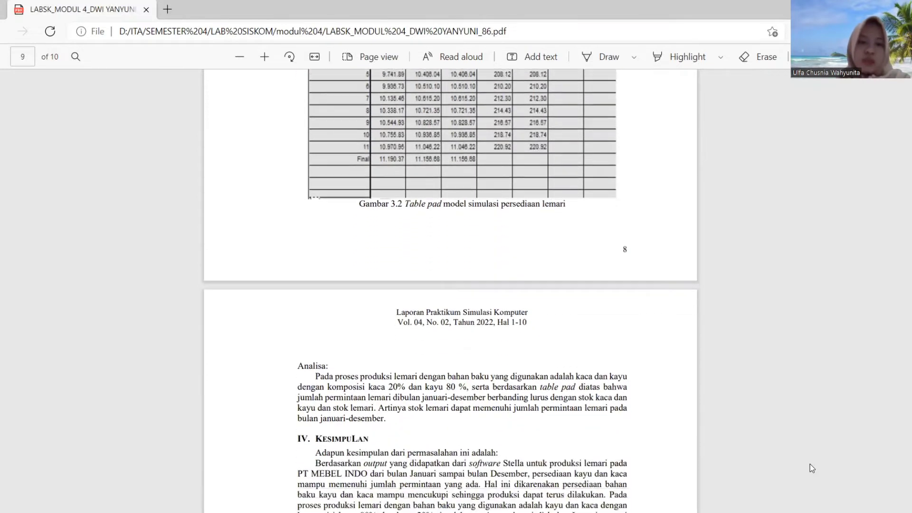
{"action": "scroll", "coordinate": [810, 463], "scroll_direction": "down", "scroll_amount": 1}
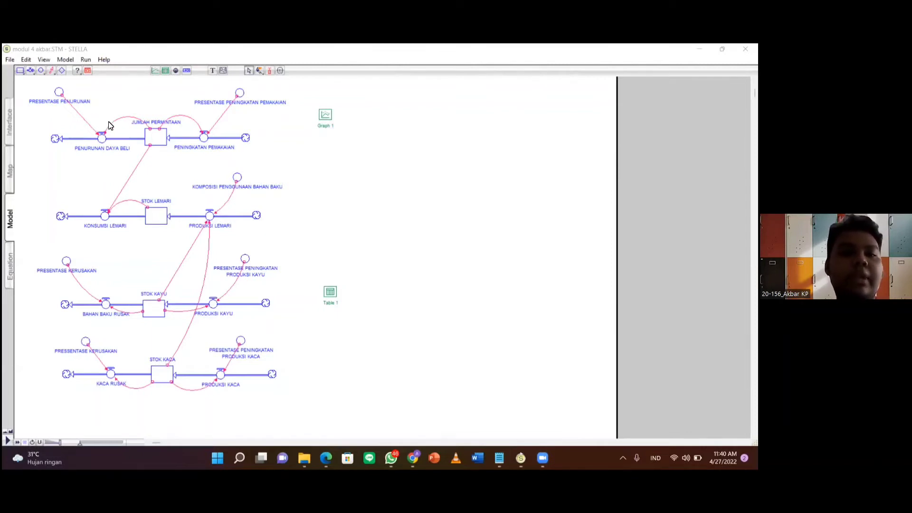
Step: Examine the stocks for demand, cabinets, wood and glass in the STELLA stock-and-flow model
{"action": "mouse_move", "coordinate": [149, 135]}
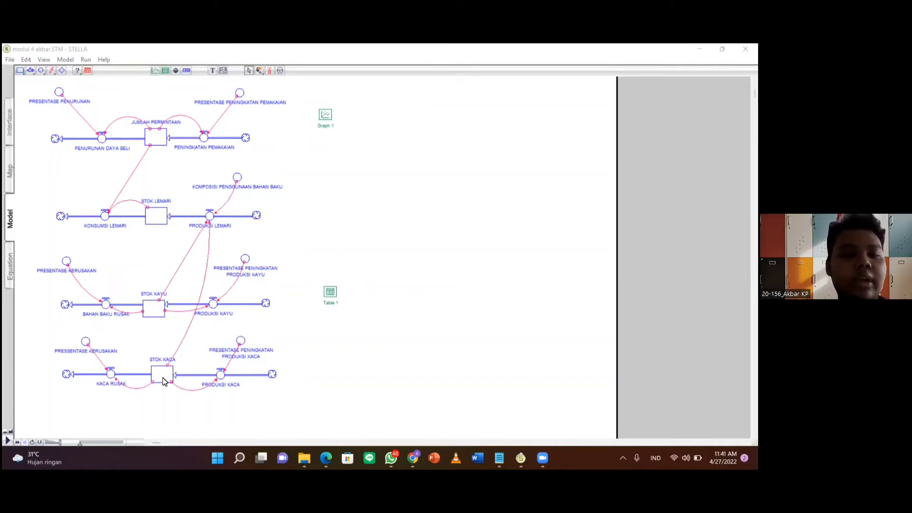
{"action": "mouse_move", "coordinate": [162, 381]}
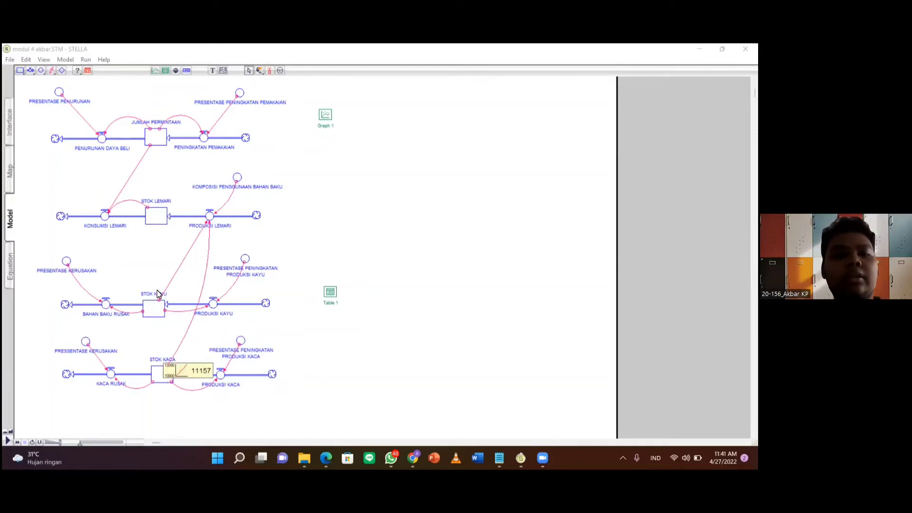
{"action": "mouse_move", "coordinate": [158, 206]}
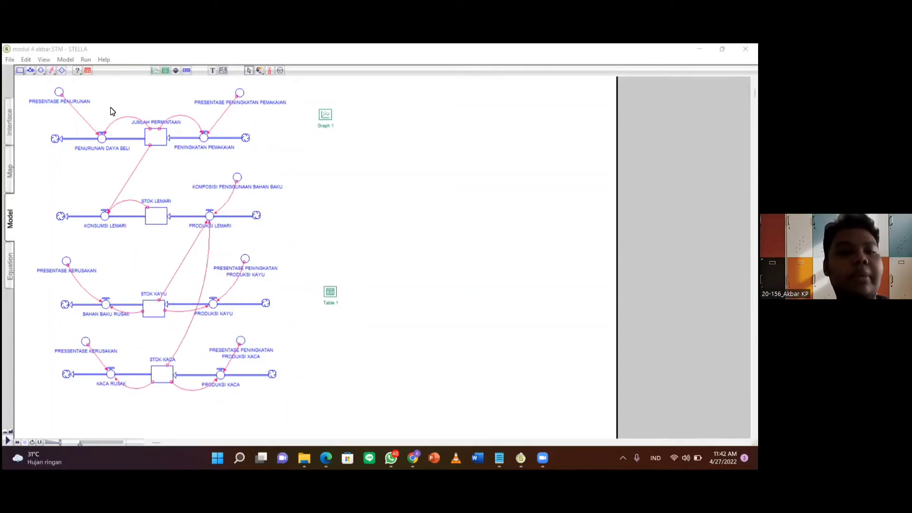
{"action": "left_click", "coordinate": [58, 93]}
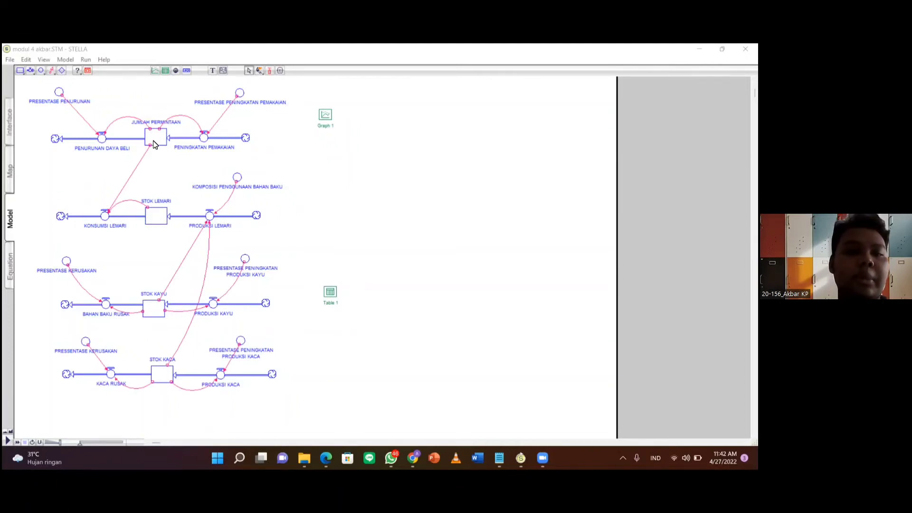
{"action": "mouse_move", "coordinate": [153, 144]}
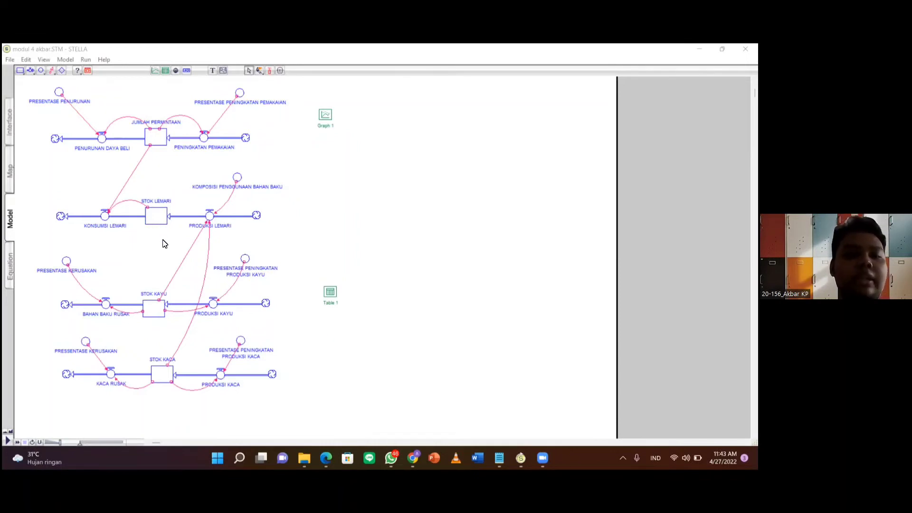
{"action": "mouse_move", "coordinate": [160, 226]}
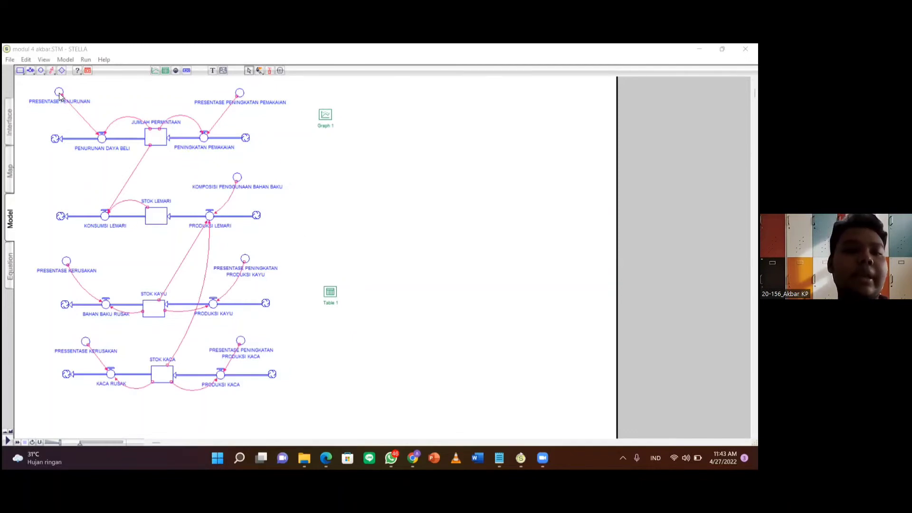
Step: Inspect the value defined for the PRESENTASE PENURUNAN converter and close its definition
{"action": "mouse_move", "coordinate": [59, 96]}
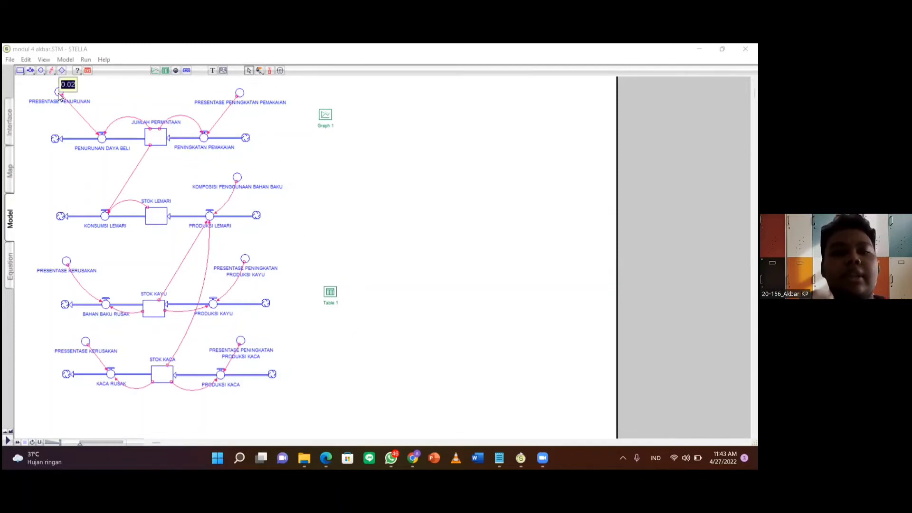
{"action": "left_click", "coordinate": [59, 93]}
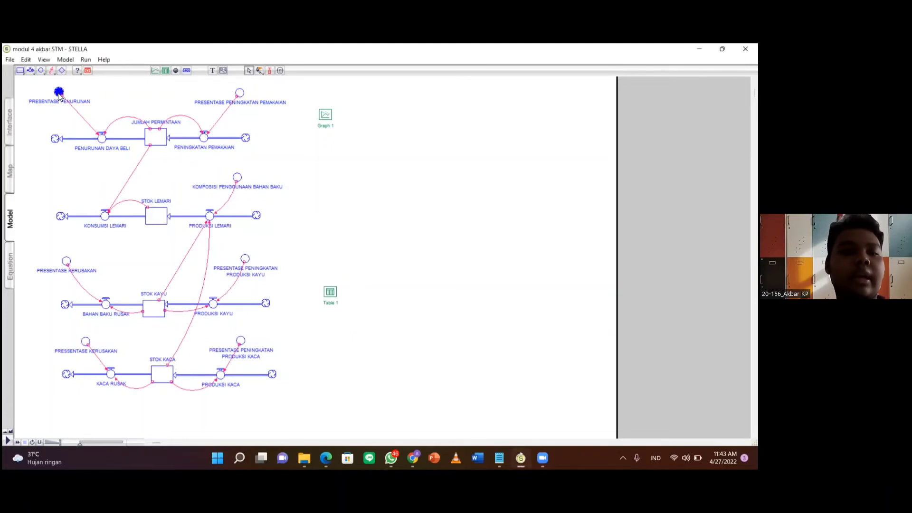
{"action": "double_click", "coordinate": [59, 93]}
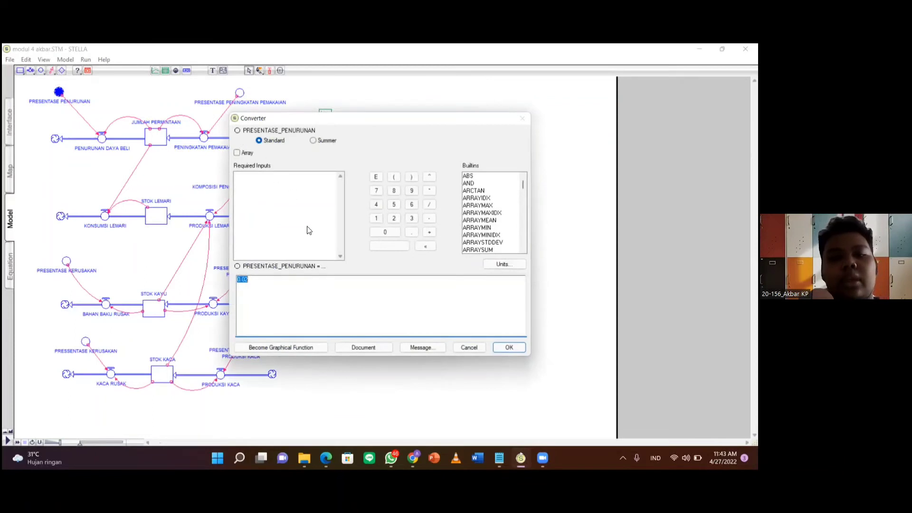
{"action": "left_click", "coordinate": [303, 288]}
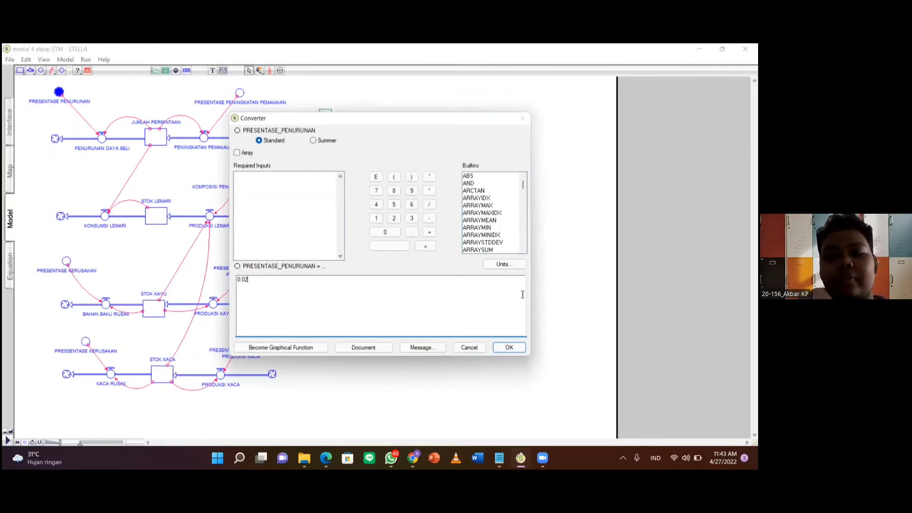
{"action": "left_click", "coordinate": [508, 348]}
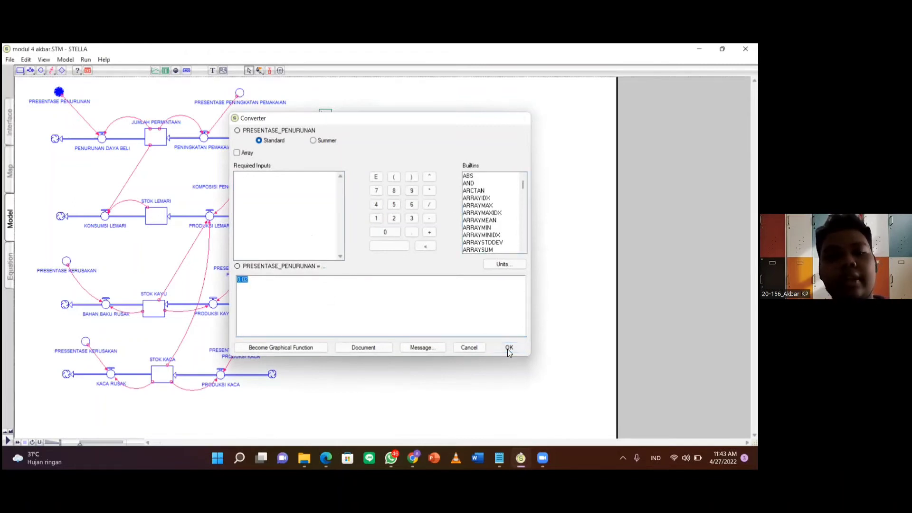
Step: Inspect the equation of the PENURUNAN DAYA BELI flow and close its definition
{"action": "double_click", "coordinate": [103, 138]}
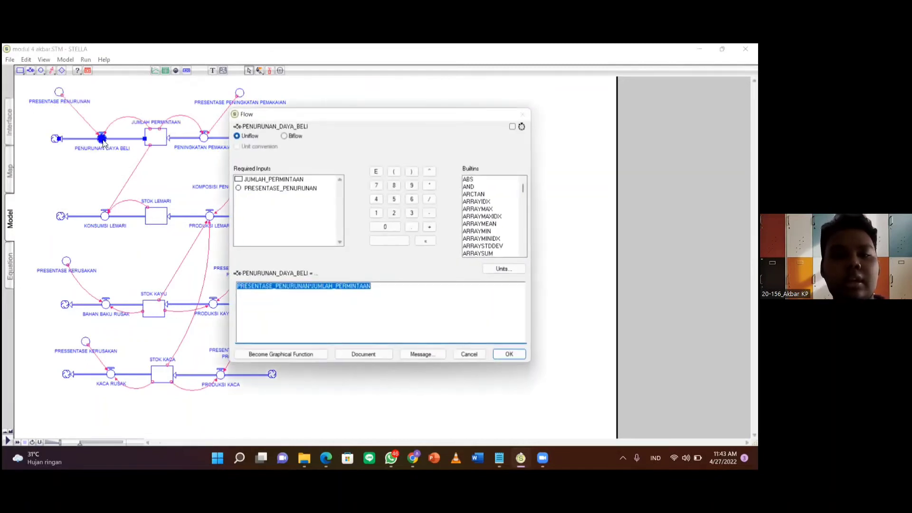
{"action": "left_click", "coordinate": [384, 303]}
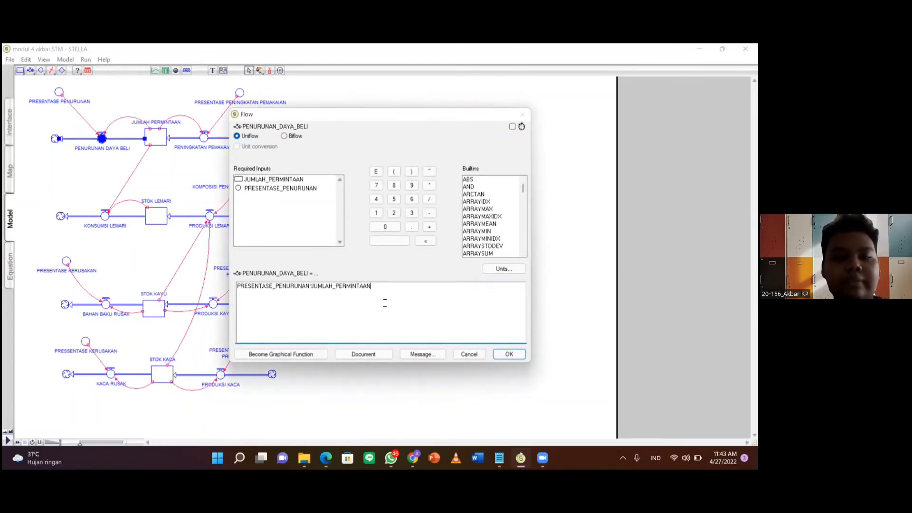
{"action": "left_click", "coordinate": [508, 354]}
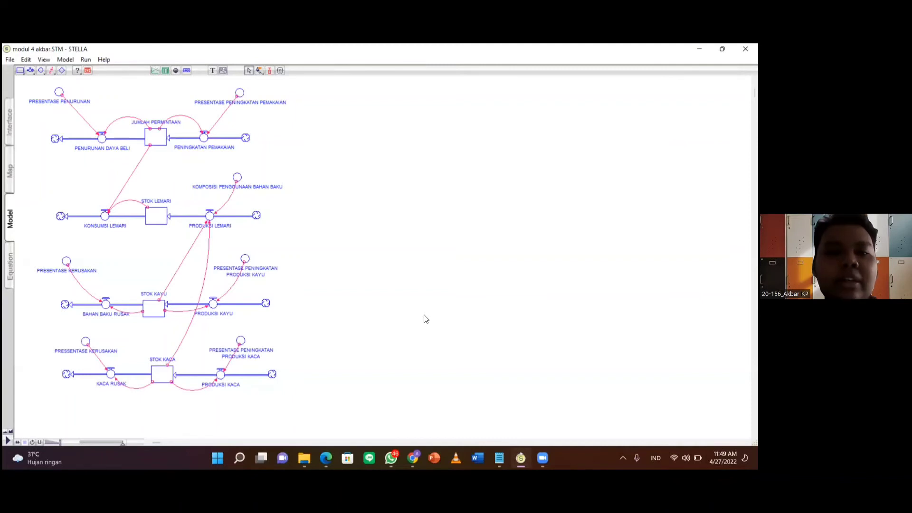
Step: Place a new graph pad in the empty area beside the demand sub-model and pin it to the diagram
{"action": "left_click", "coordinate": [153, 72]}
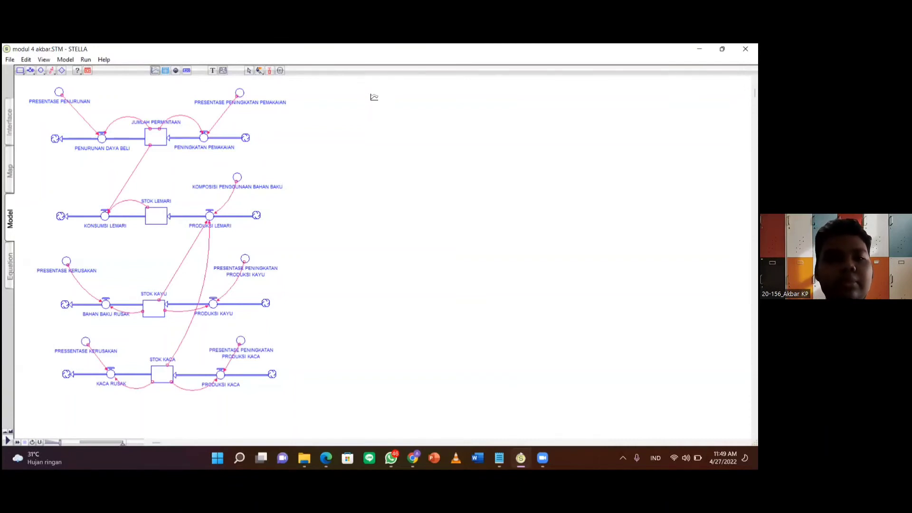
{"action": "left_click", "coordinate": [374, 97]}
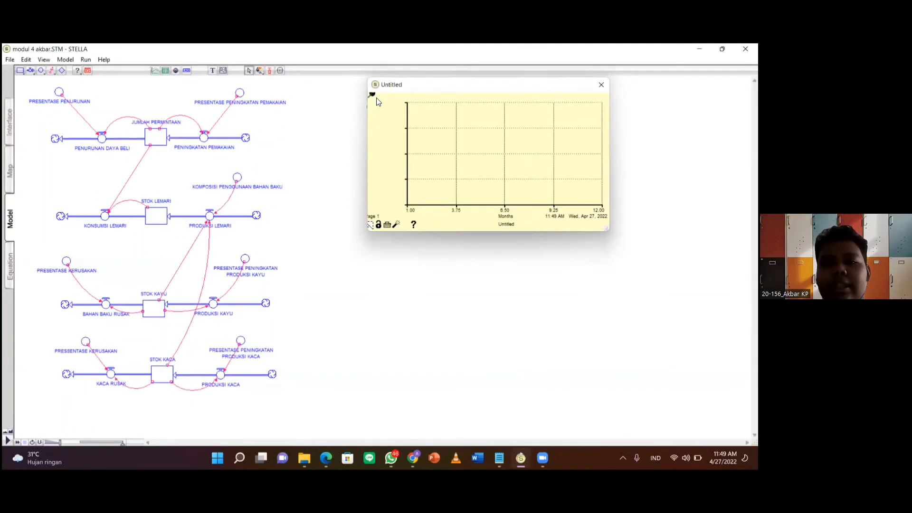
{"action": "left_click", "coordinate": [372, 96]}
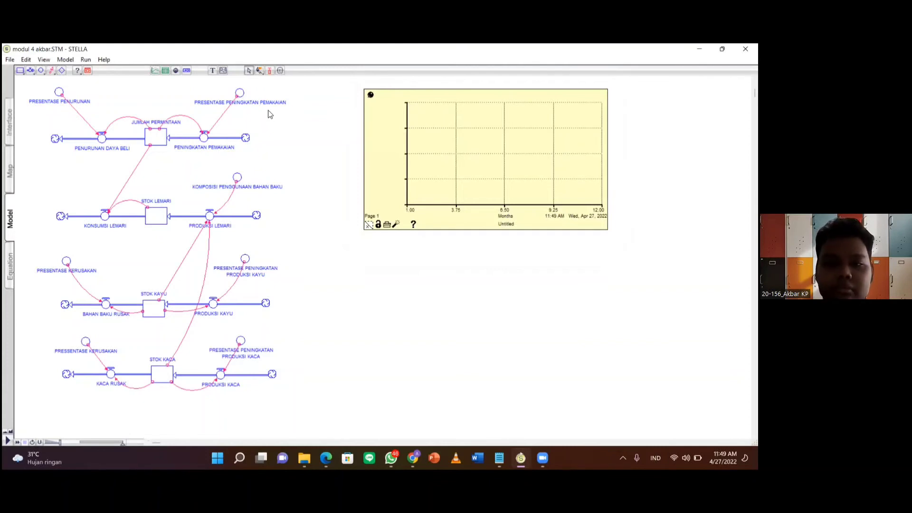
Step: Plot JUMLAH_PERMINTAAN, STOK_KACA, STOK_KAYU, PRODUKSI_KACA and PRODUKSI_KAYU as time series on the graph pad, and run the simulation
{"action": "double_click", "coordinate": [407, 121]}
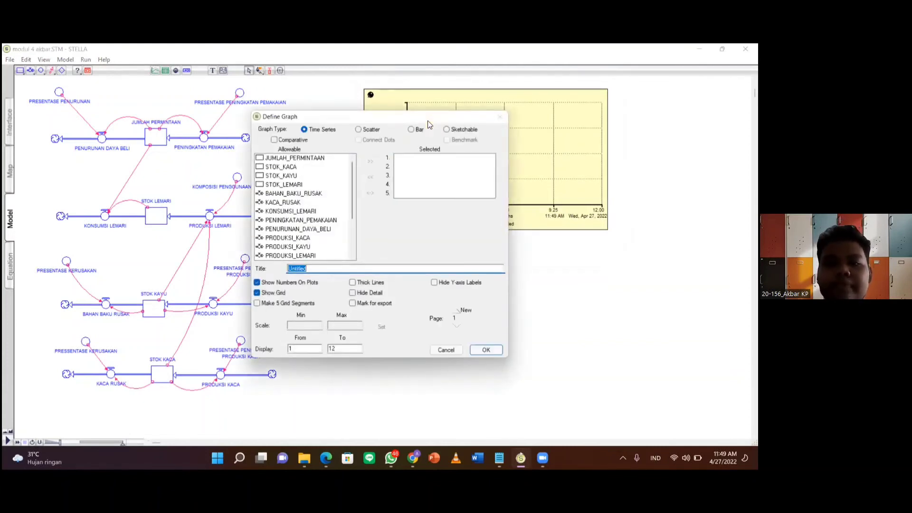
{"action": "left_click", "coordinate": [286, 167]}
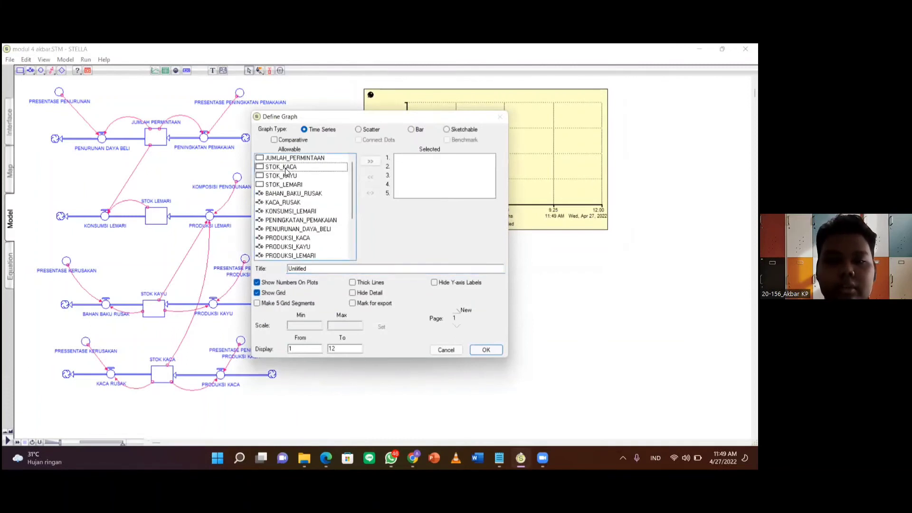
{"action": "double_click", "coordinate": [292, 158]}
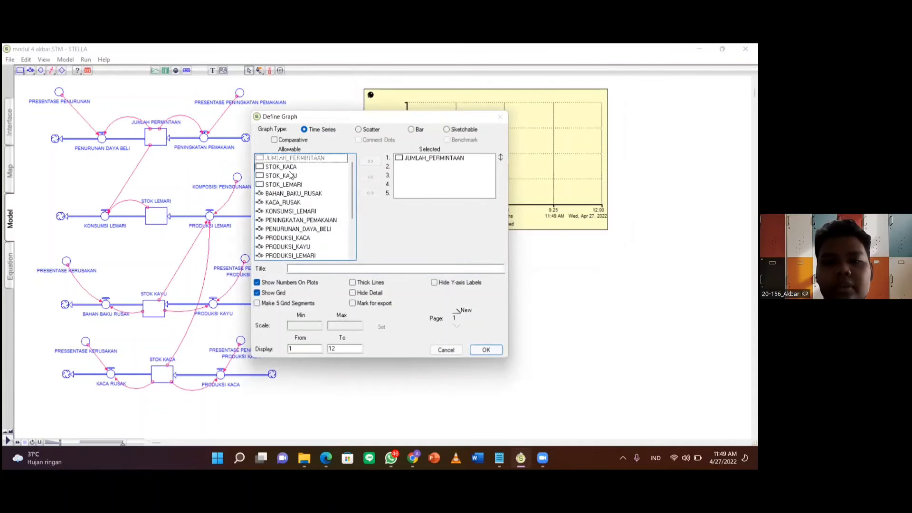
{"action": "double_click", "coordinate": [287, 167]}
{"action": "double_click", "coordinate": [287, 176]}
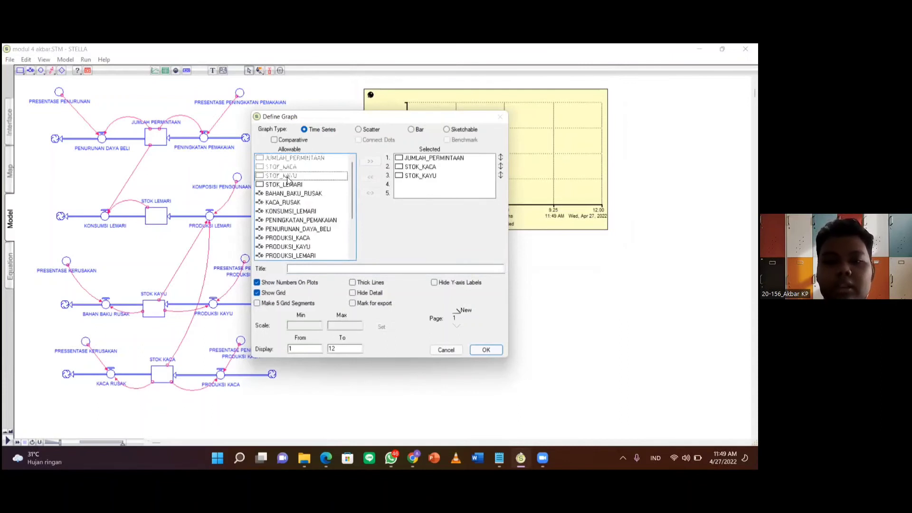
{"action": "double_click", "coordinate": [294, 238]}
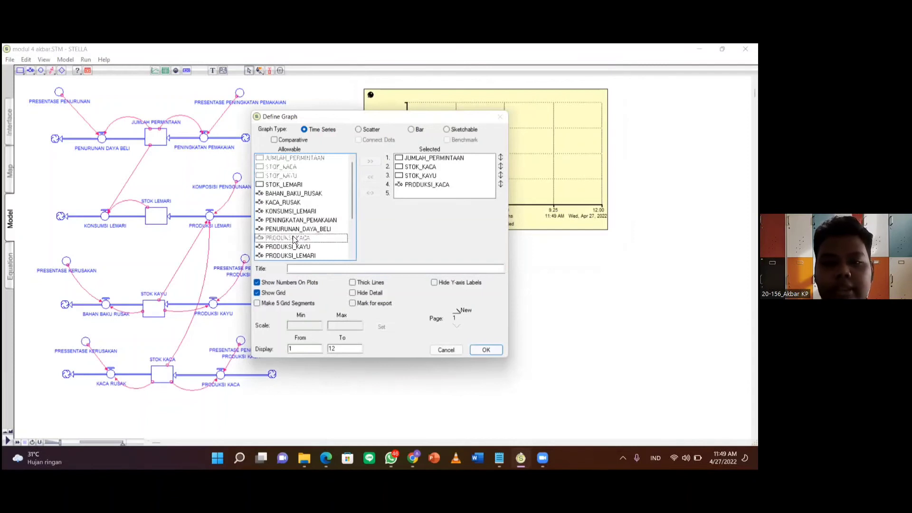
{"action": "double_click", "coordinate": [304, 246]}
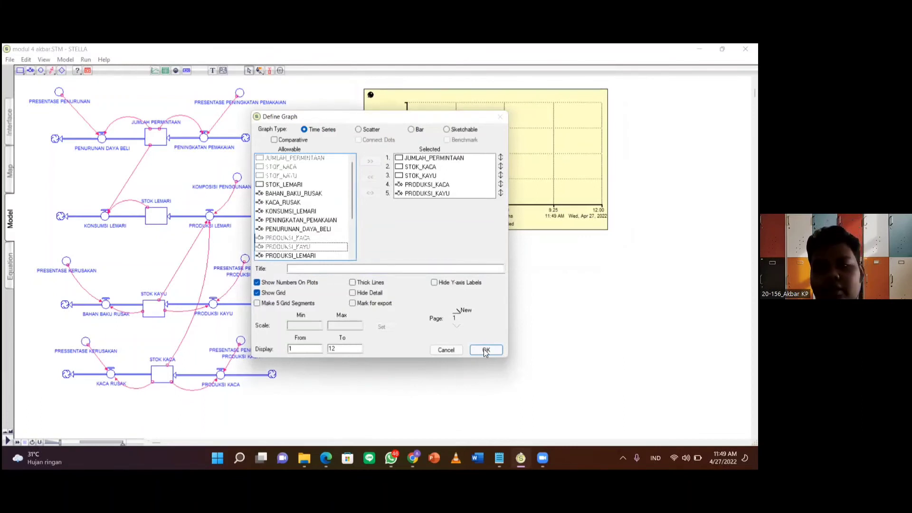
{"action": "key", "text": "Down"}
{"action": "key", "text": "Down"}
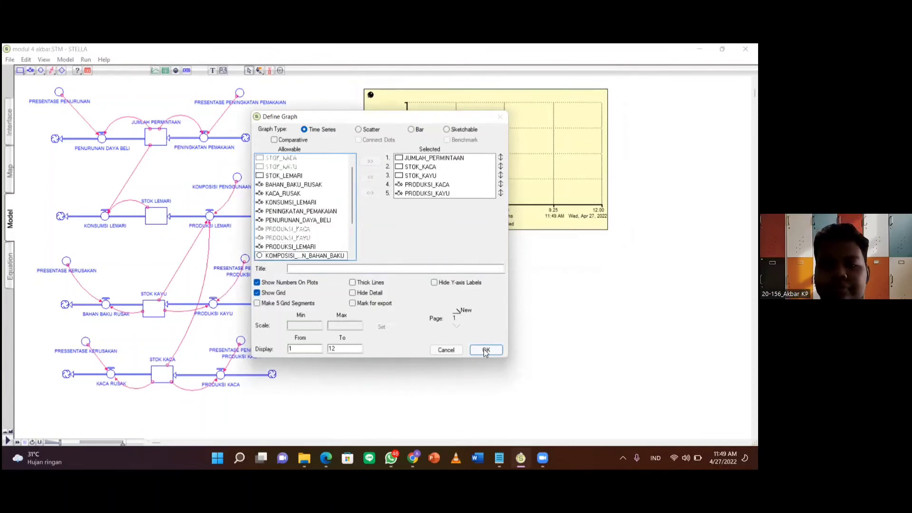
{"action": "key", "text": "Down"}
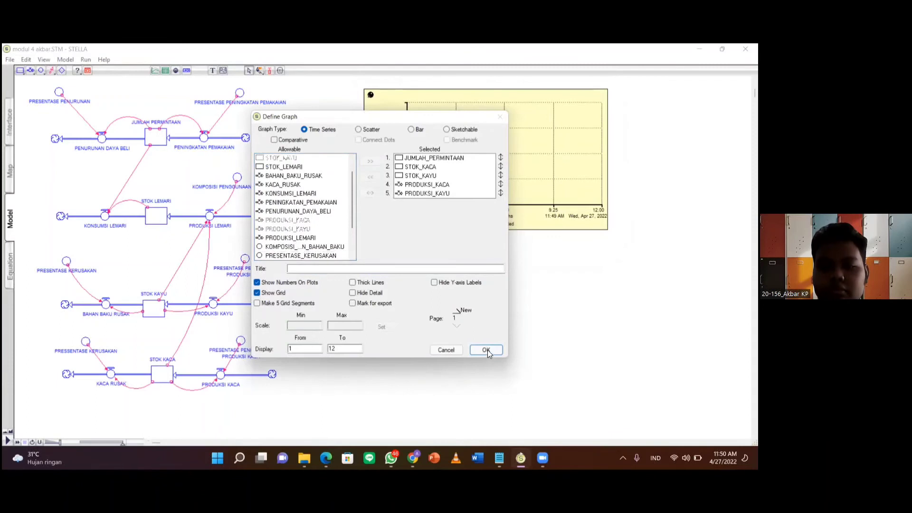
{"action": "left_click", "coordinate": [486, 350]}
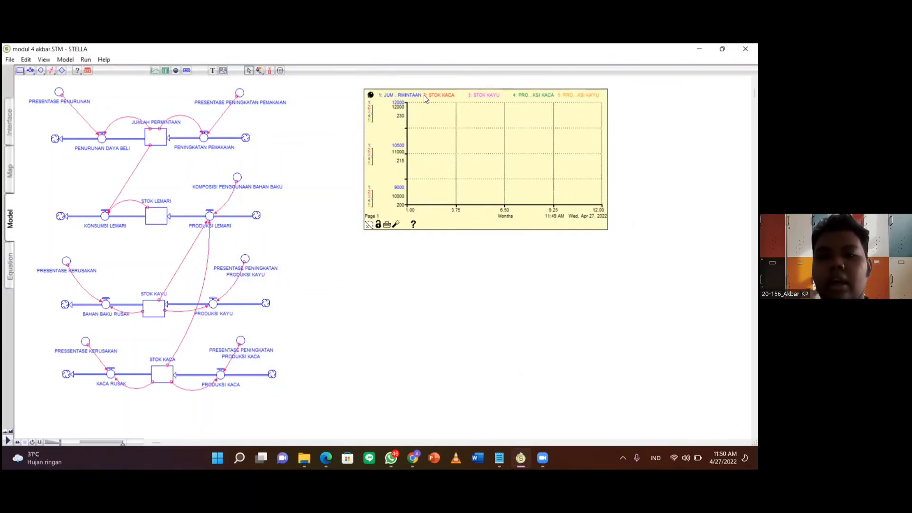
{"action": "left_click", "coordinate": [81, 60]}
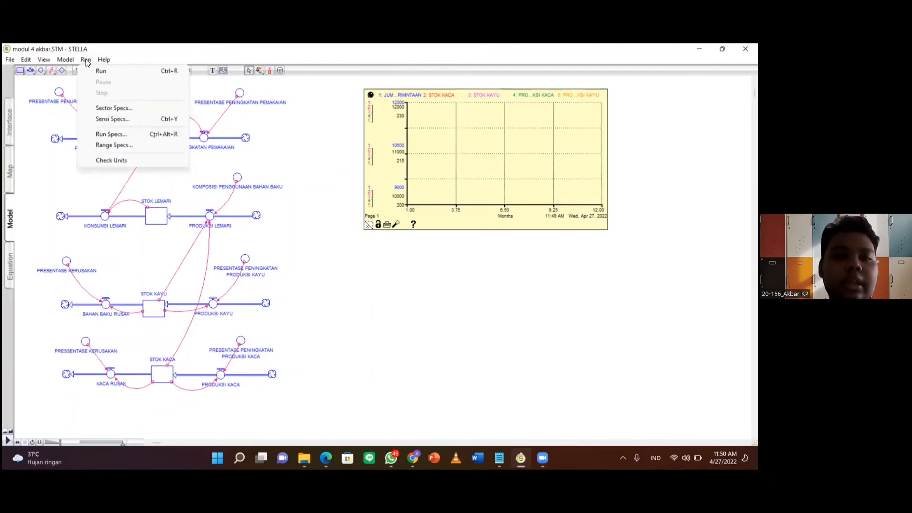
{"action": "left_click", "coordinate": [91, 72]}
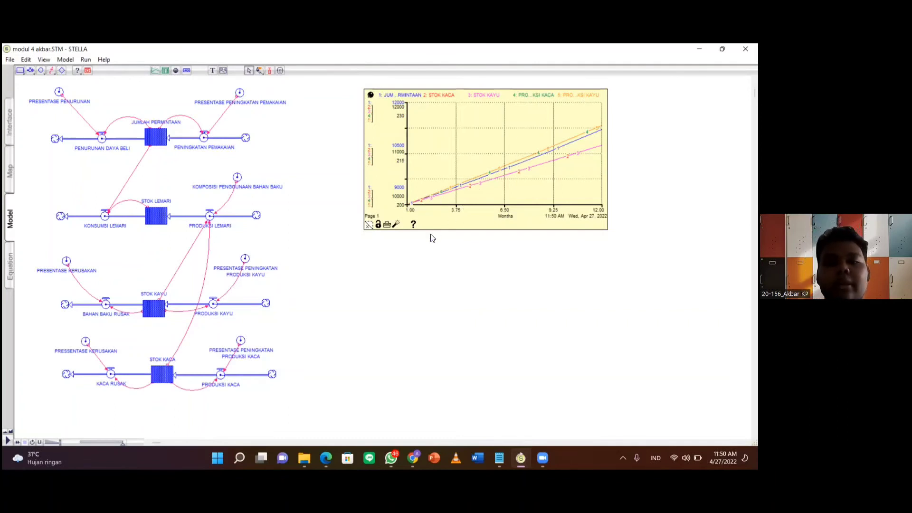
Step: Place a new table pad in the empty area below the graph pad, shift it slightly, and pin it to the diagram
{"action": "left_click", "coordinate": [164, 70]}
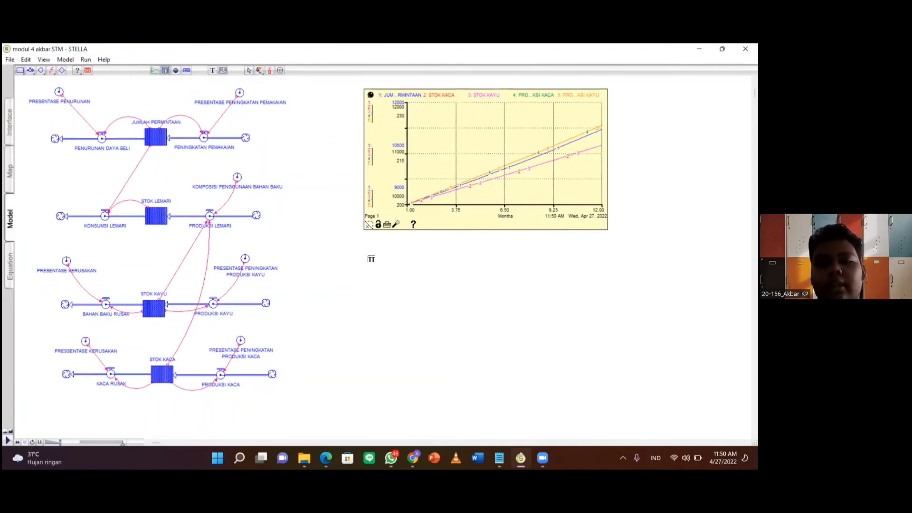
{"action": "left_click", "coordinate": [368, 258]}
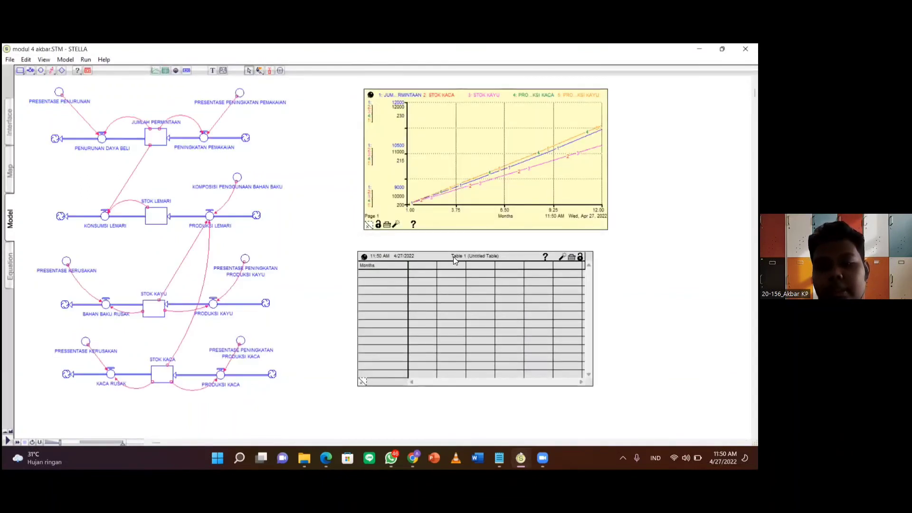
{"action": "left_click", "coordinate": [365, 257]}
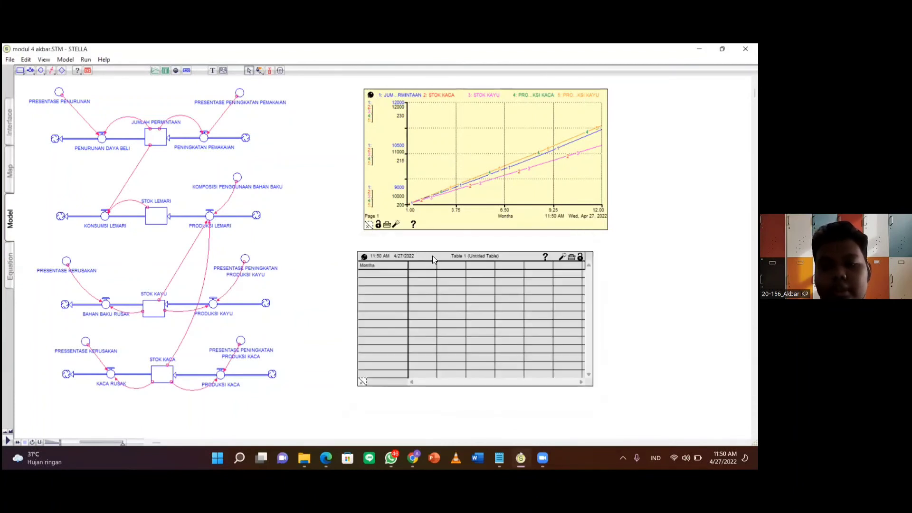
{"action": "left_click", "coordinate": [366, 257]}
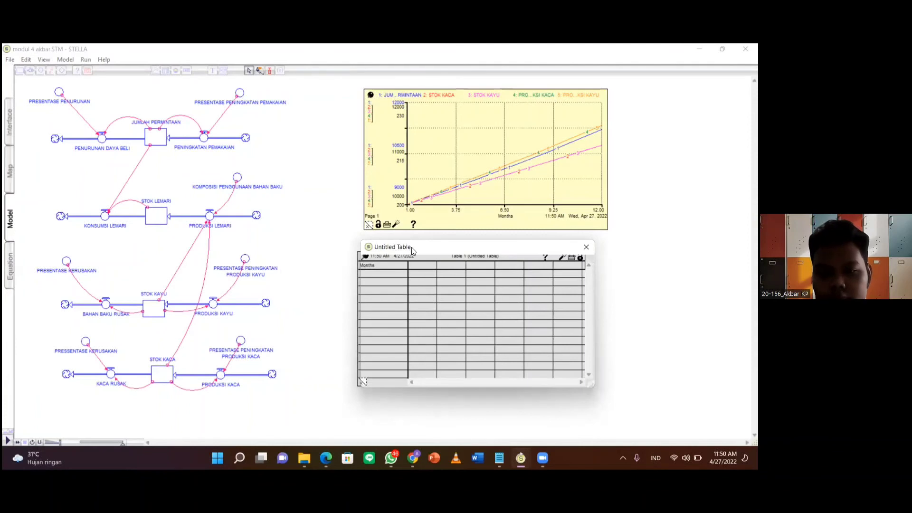
{"action": "left_click_drag", "start_coordinate": [411, 250], "coordinate": [426, 252]}
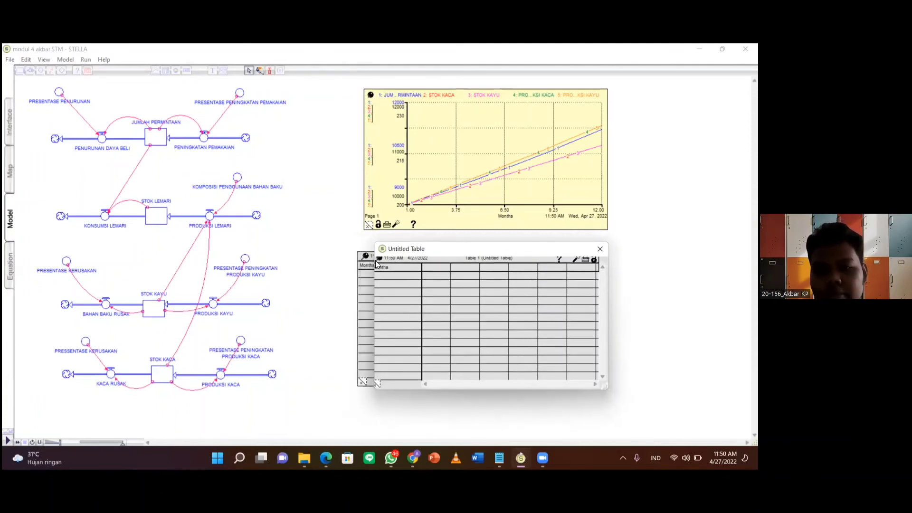
{"action": "left_click", "coordinate": [380, 260]}
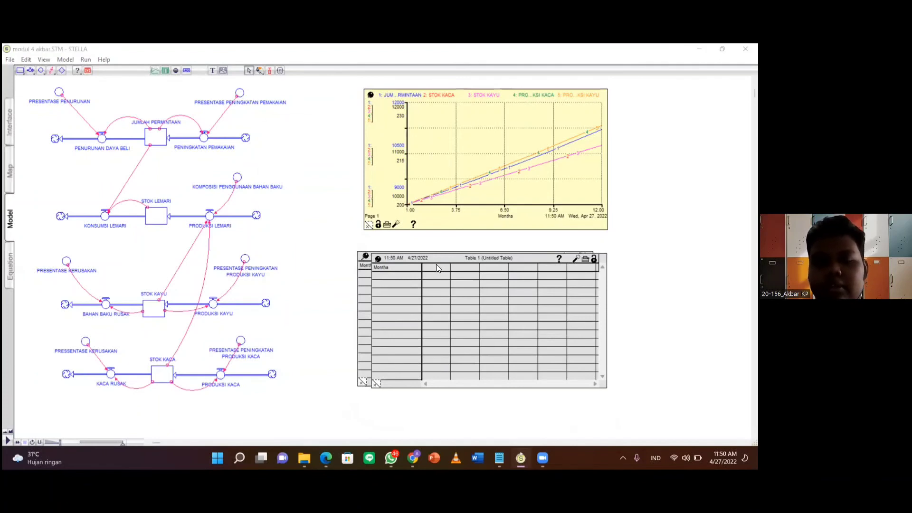
Step: Define the table pad with JUMLAH_PERMINTAAN, STOK_KACA, STOK_KAYU, PRODUKSI_KACA and PRODUKSI_KAYU as its columns
{"action": "double_click", "coordinate": [435, 264]}
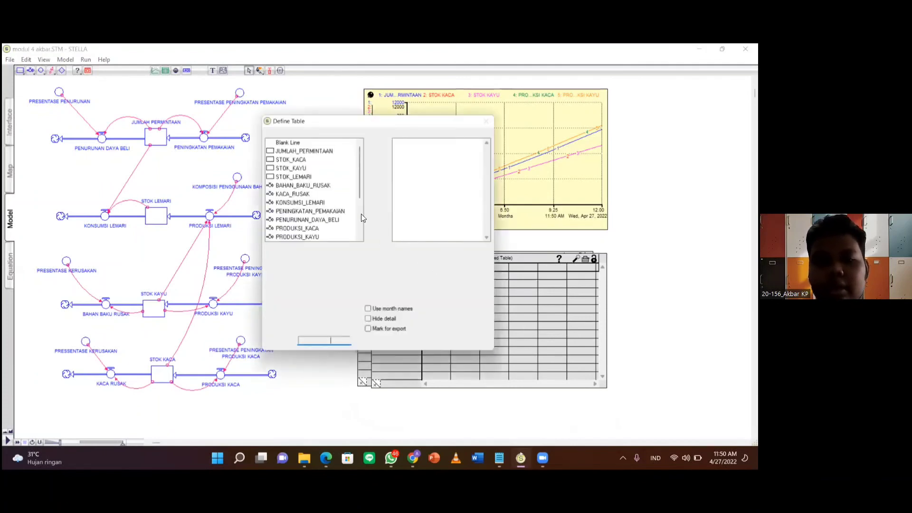
{"action": "double_click", "coordinate": [308, 150]}
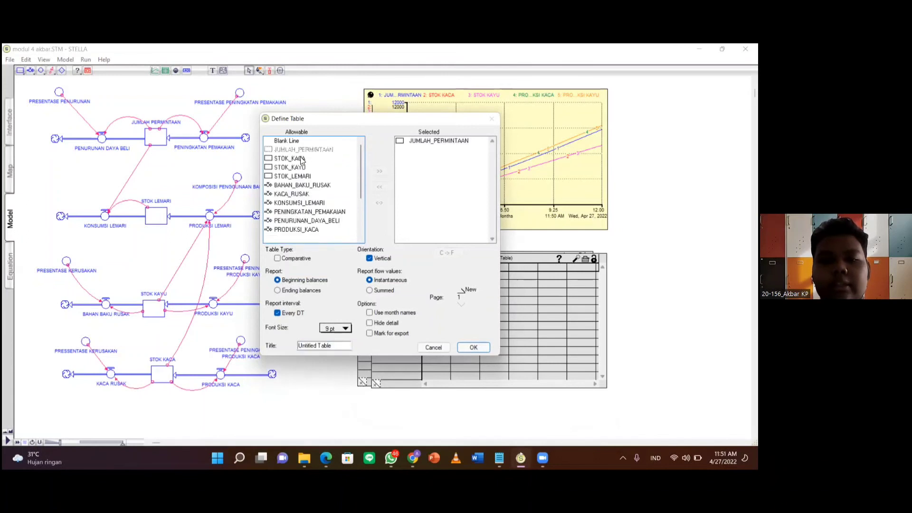
{"action": "double_click", "coordinate": [302, 158]}
{"action": "double_click", "coordinate": [301, 168]}
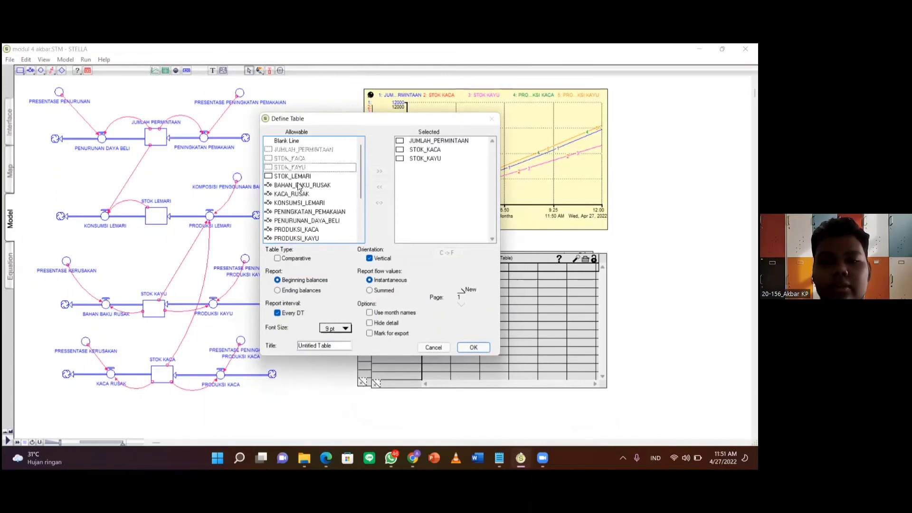
{"action": "double_click", "coordinate": [305, 230]}
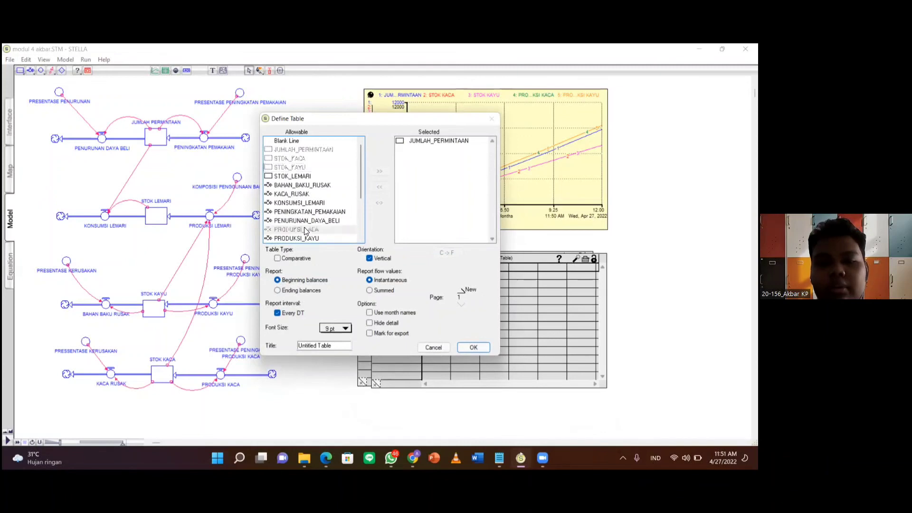
{"action": "double_click", "coordinate": [306, 238]}
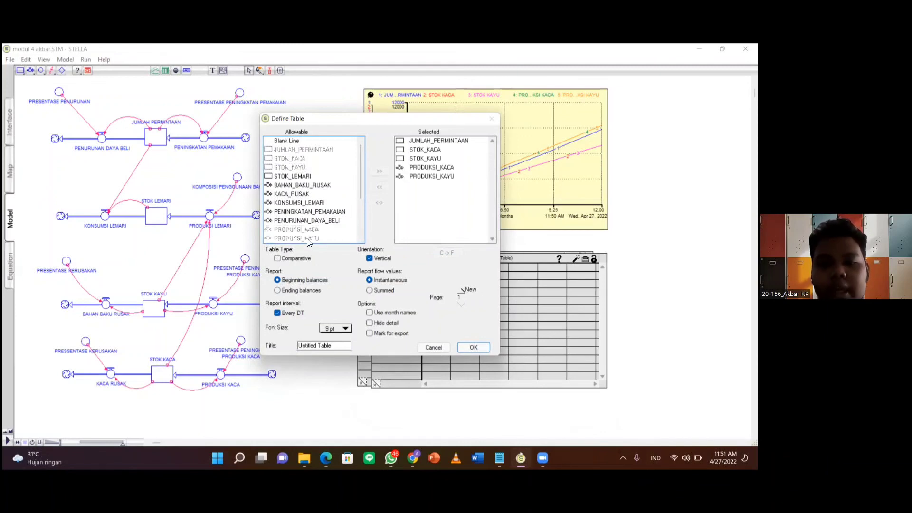
{"action": "left_click", "coordinate": [471, 347]}
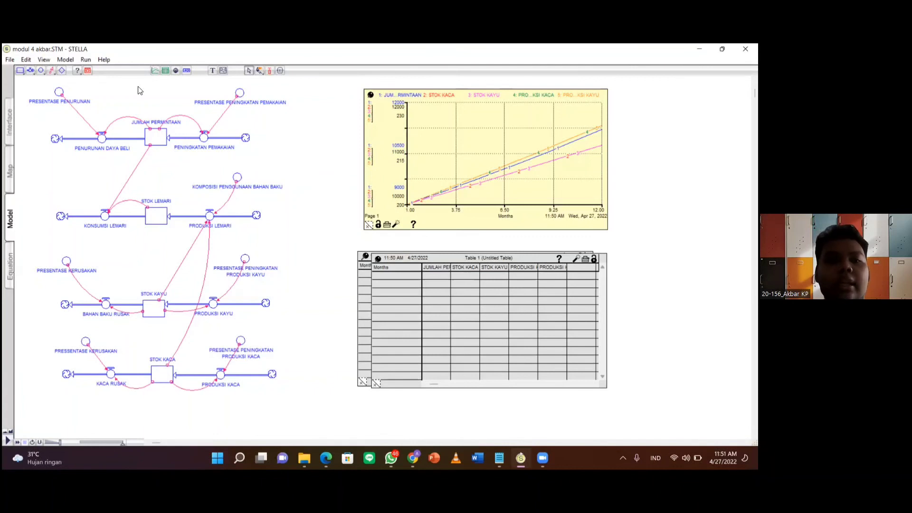
Step: Review the simulation length and time unit in the run specs, accept them, and run the simulation to fill the table
{"action": "left_click", "coordinate": [82, 62]}
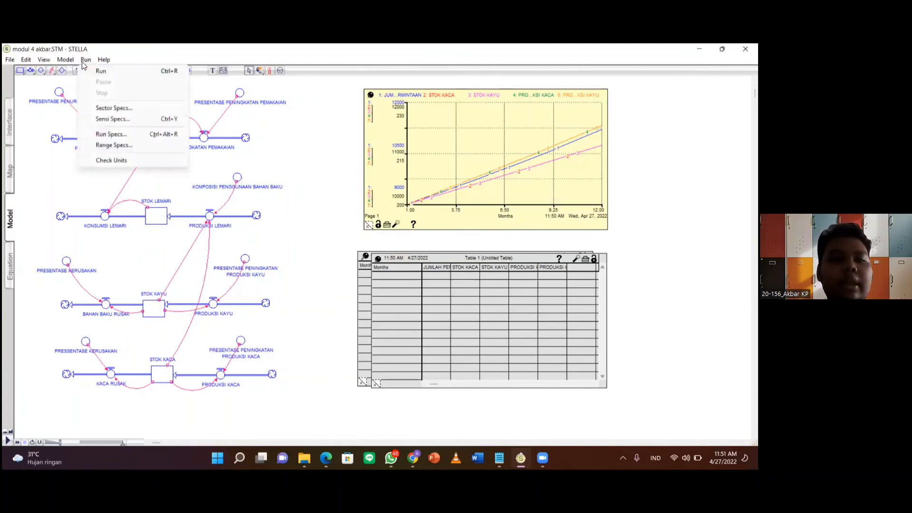
{"action": "left_click", "coordinate": [129, 136]}
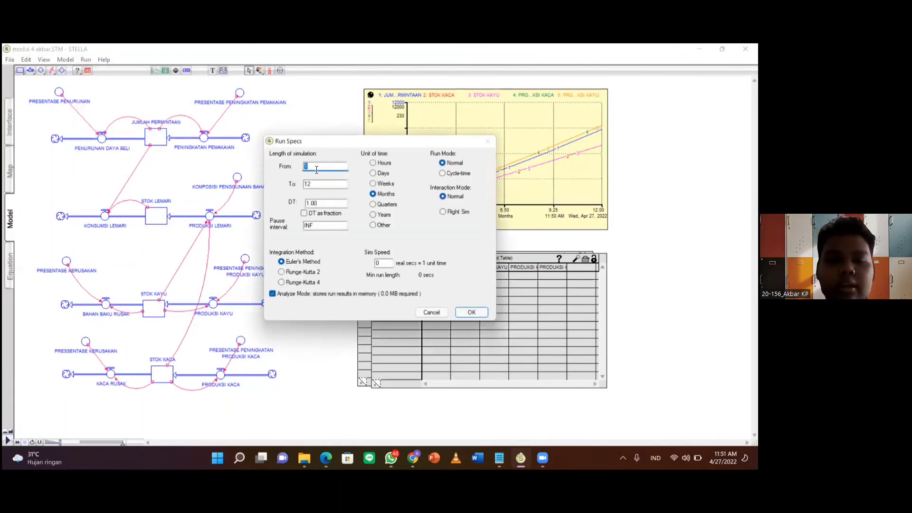
{"action": "left_click", "coordinate": [316, 170]}
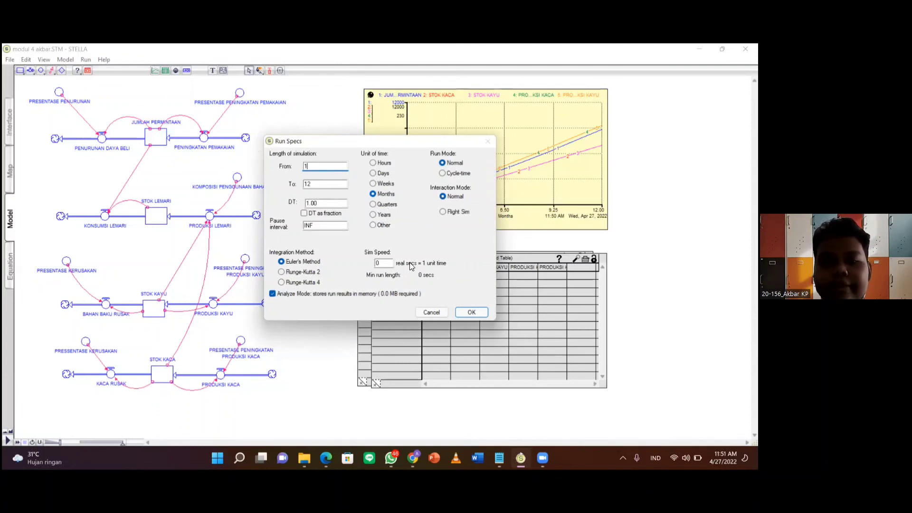
{"action": "left_click", "coordinate": [459, 312]}
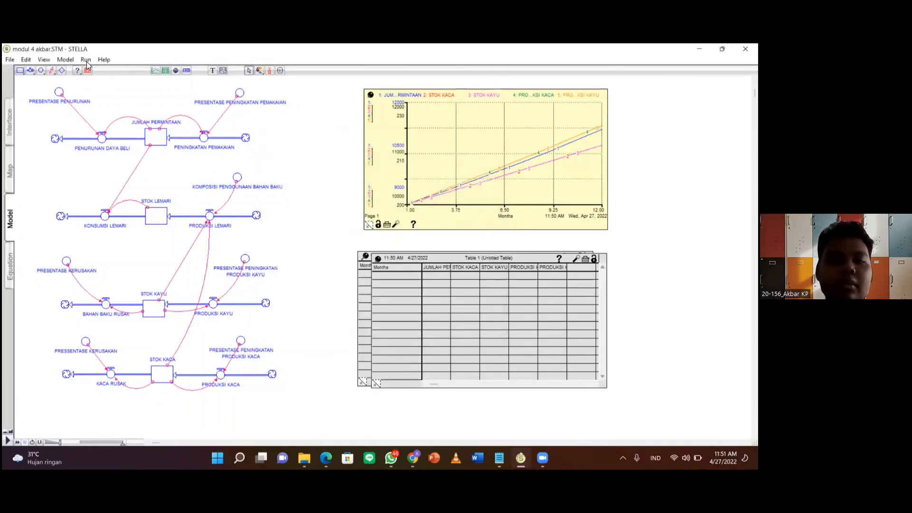
{"action": "left_click", "coordinate": [86, 62]}
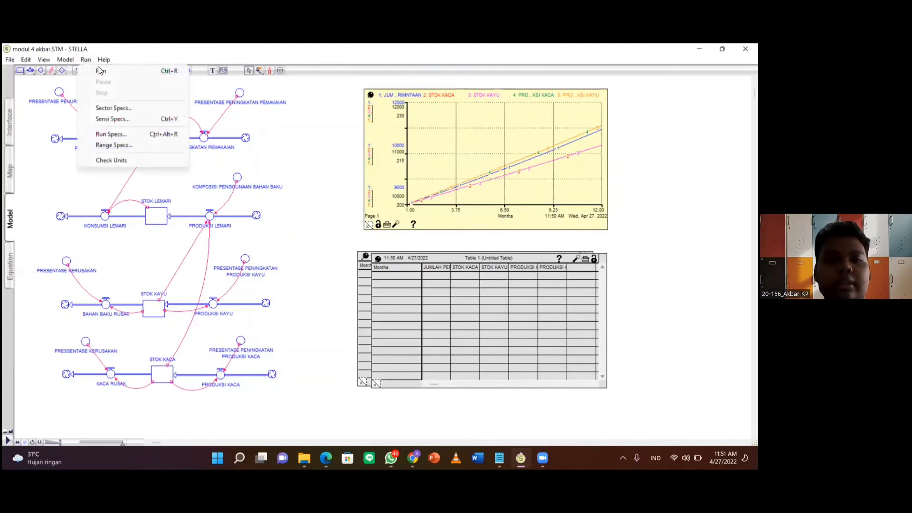
{"action": "left_click", "coordinate": [106, 70]}
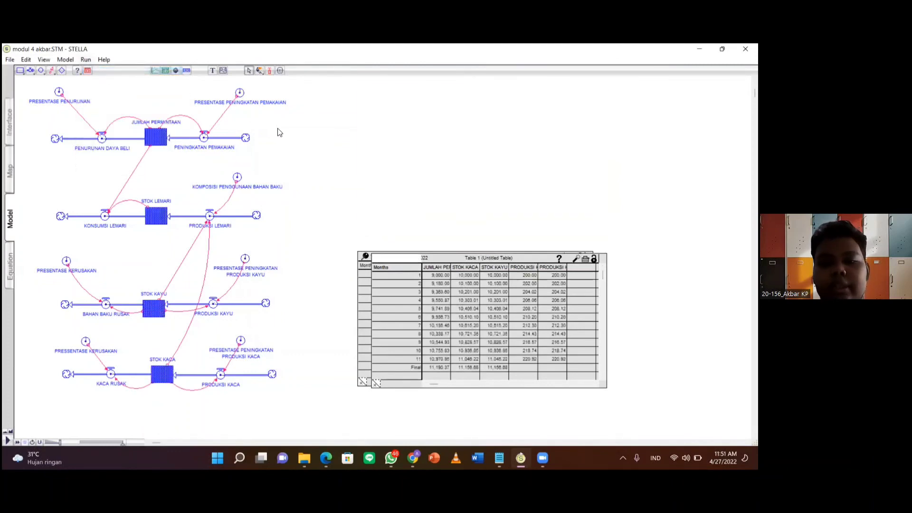